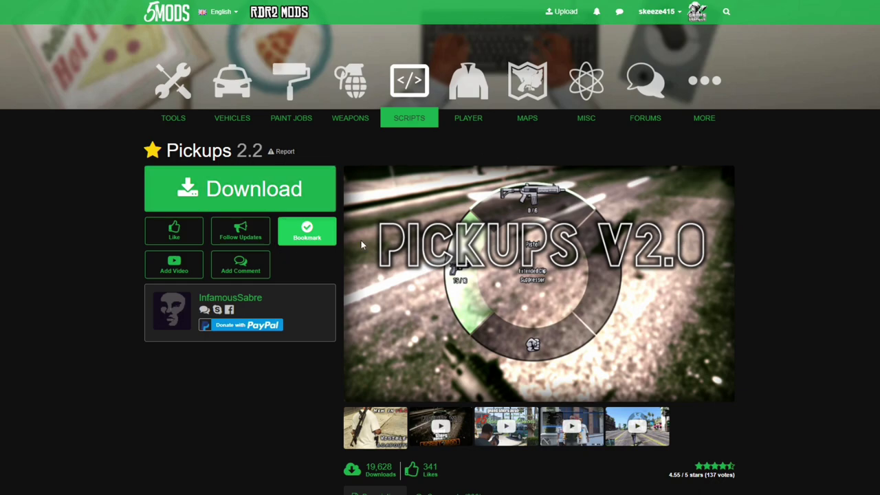
# - Examine the mod pages for Pickups 2.2, Strap in the Back of your Pants and the pistol pull-out script, including requirements and installation notes
pyautogui.scroll(-7, 593, 252)
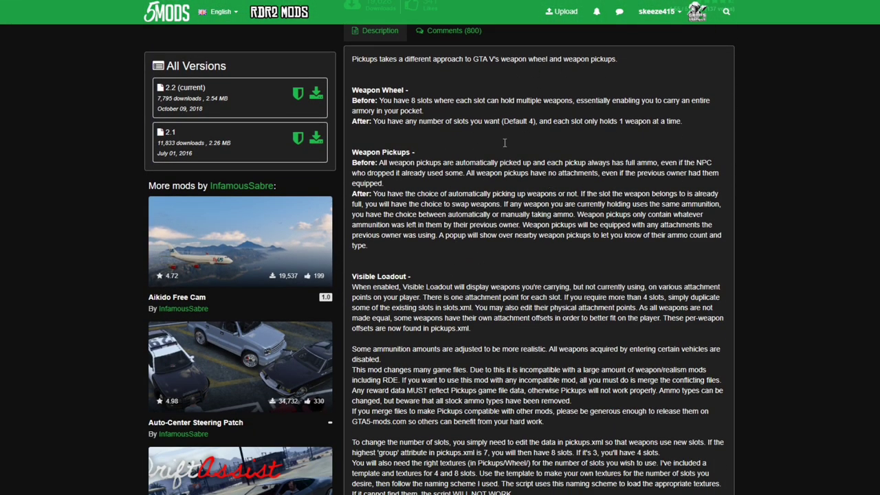
pyautogui.scroll(2, 519, 285)
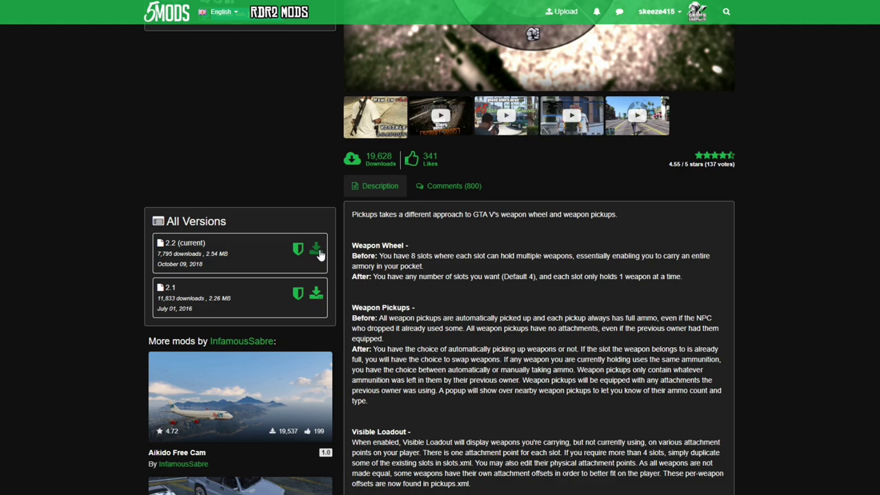
pyautogui.scroll(5, 375, 248)
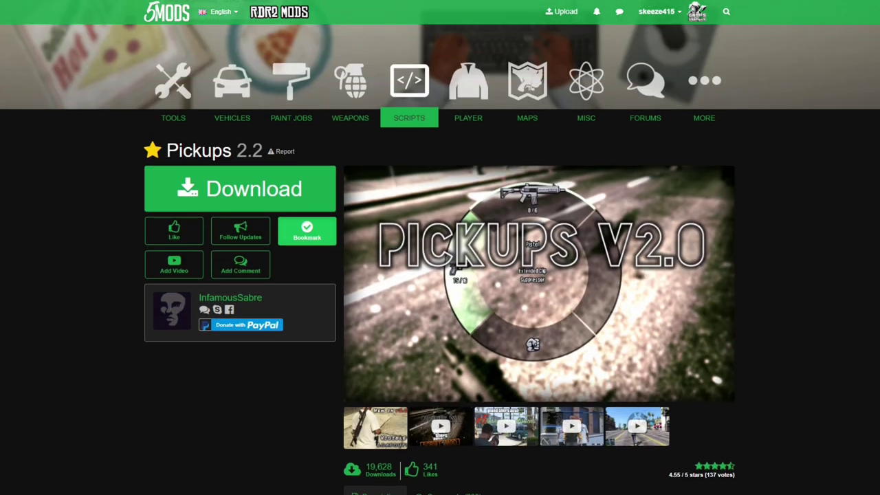
pyautogui.click(220, 1)
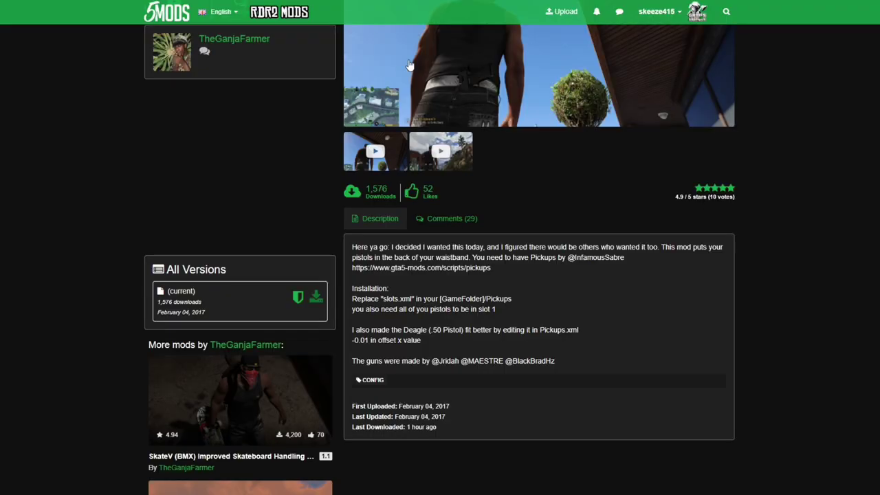
pyautogui.scroll(3, 709, 340)
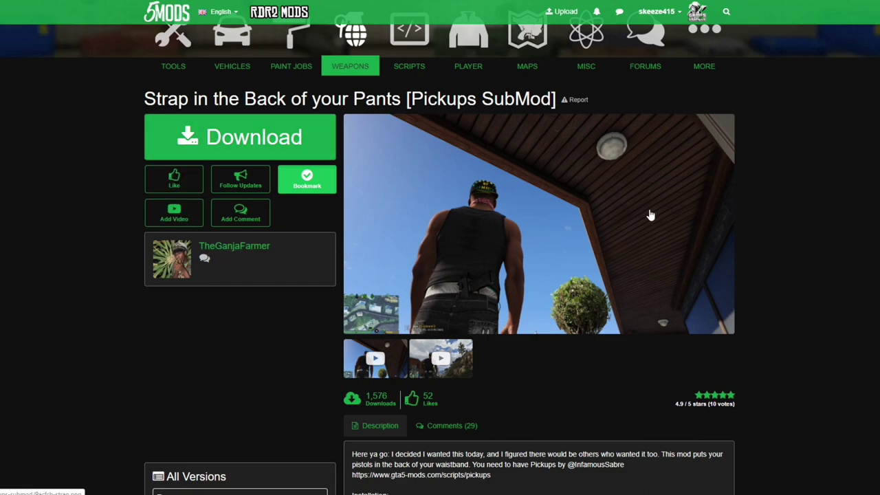
pyautogui.scroll(-5, 623, 253)
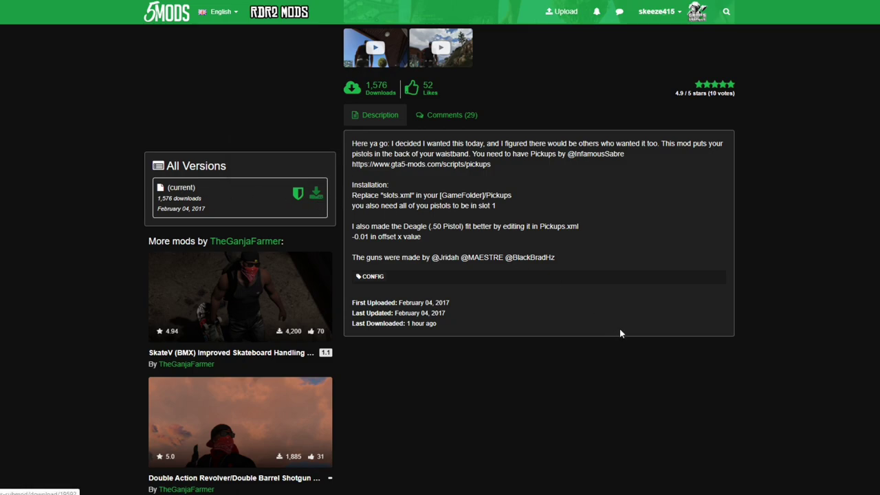
pyautogui.scroll(5, 621, 329)
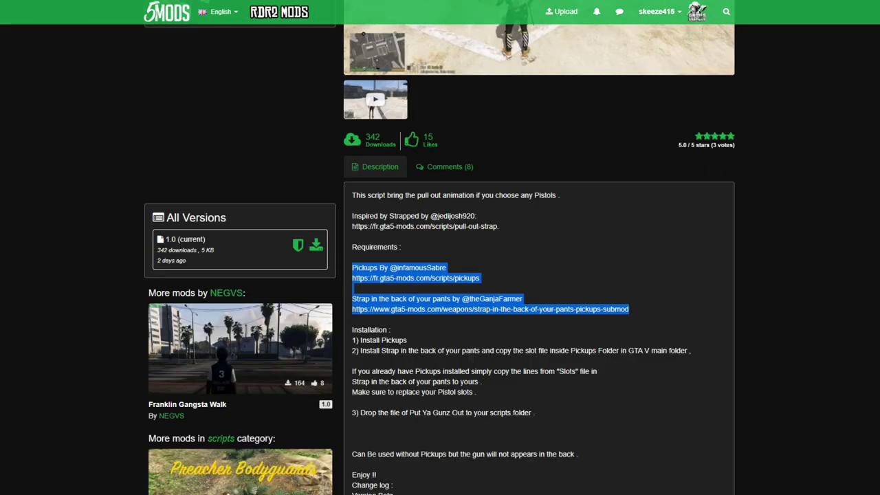
pyautogui.scroll(10, 44, 107)
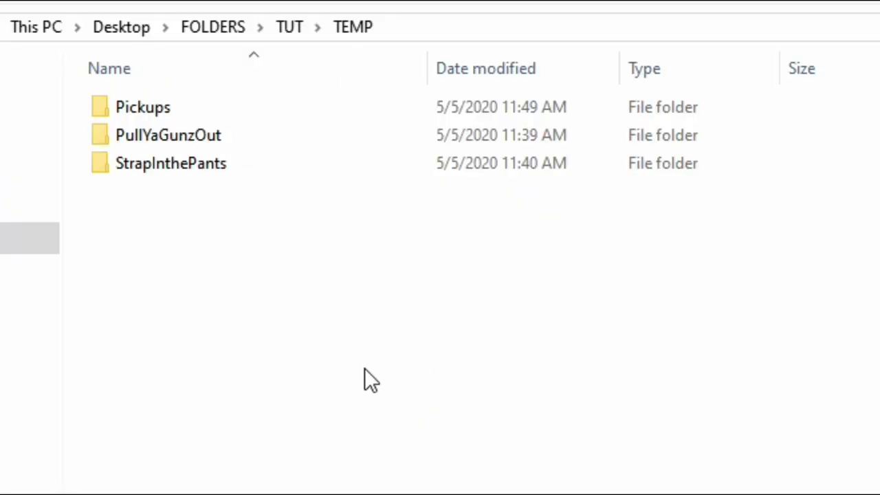
# - Open the downloaded Pickups folder inside the TEMP folder in File Explorer
pyautogui.click(151, 106)
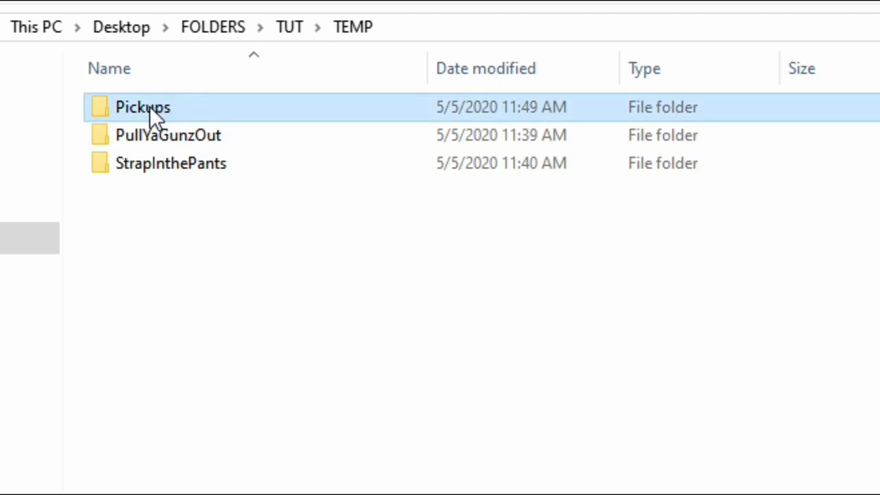
pyautogui.click(203, 136)
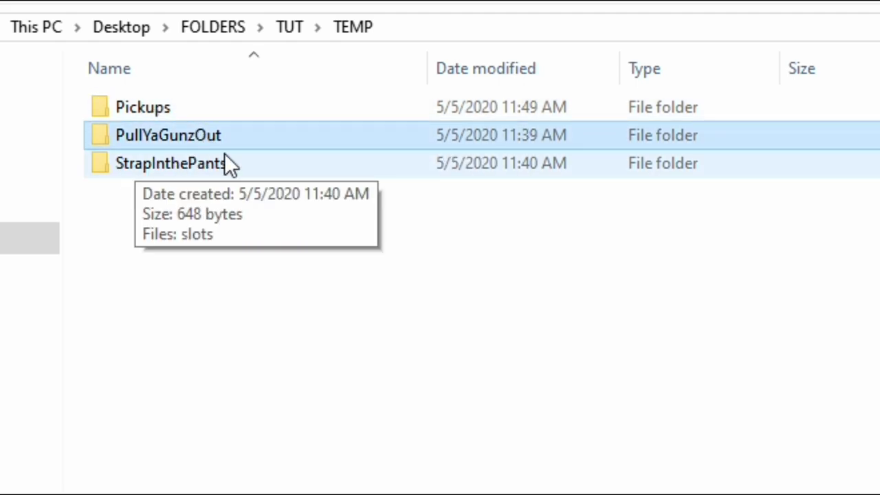
pyautogui.click(184, 169)
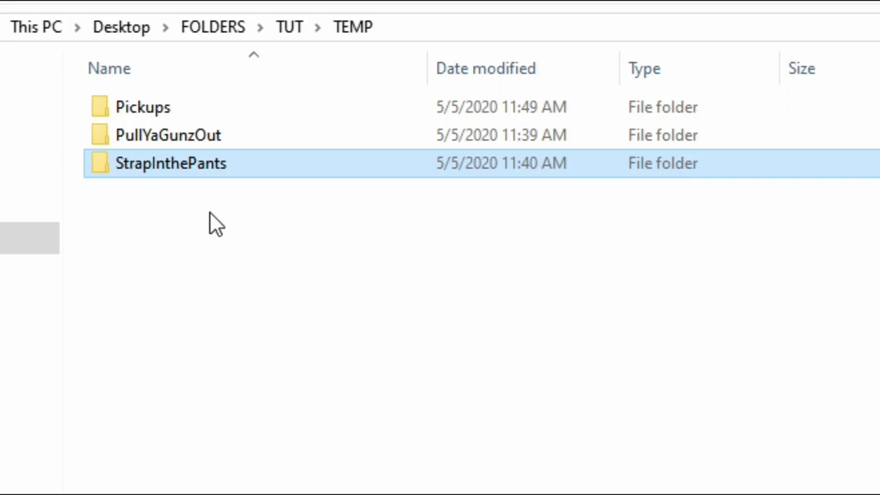
pyautogui.click(167, 106)
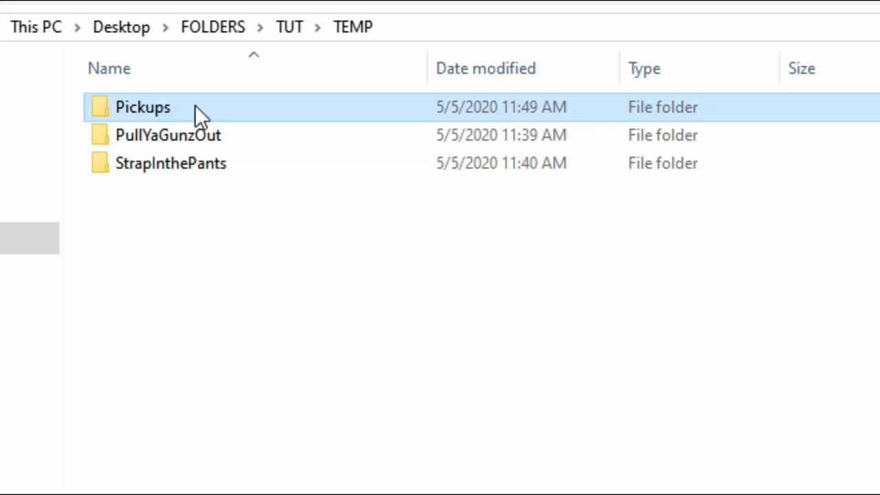
pyautogui.moveTo(161, 113)
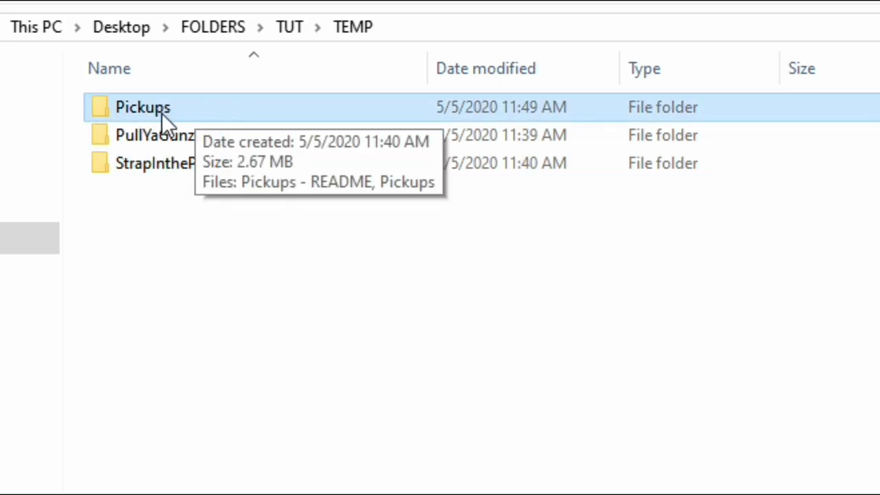
pyautogui.doubleClick(223, 113)
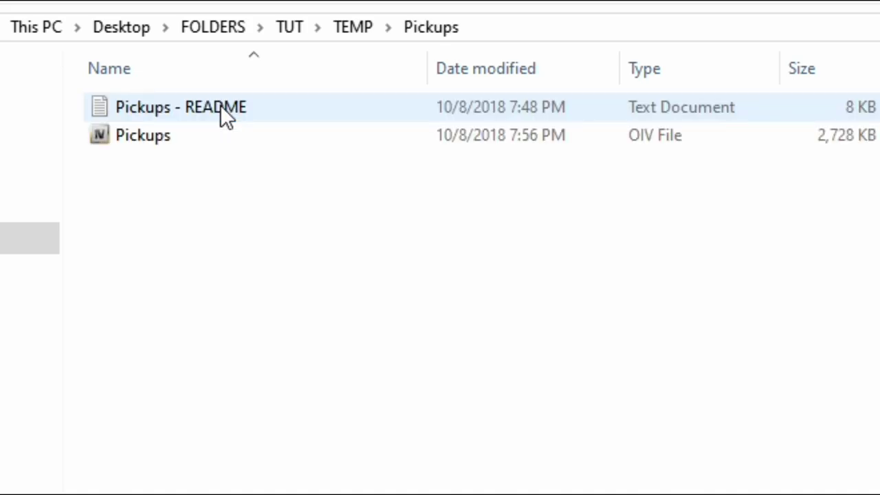
# - Launch the Pickups OIV package in the package installer and install it into the "mods" folder
pyautogui.moveTo(361, 141)
pyautogui.click(231, 110)
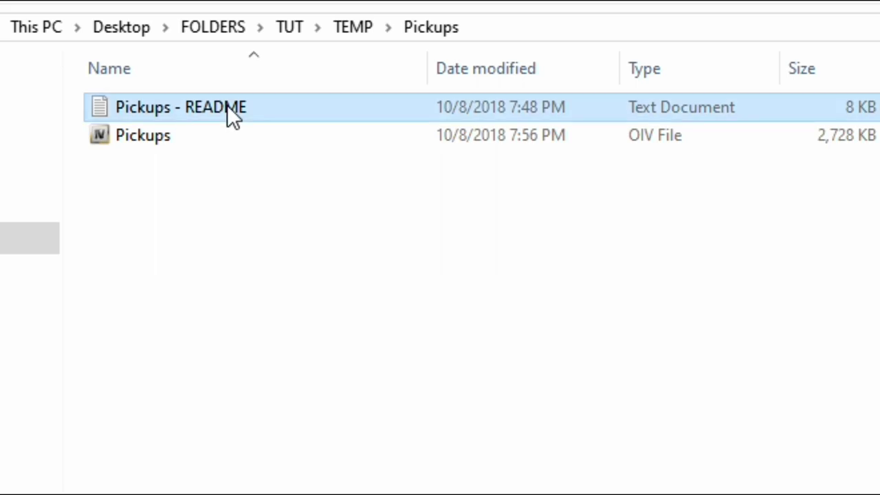
pyautogui.click(138, 142)
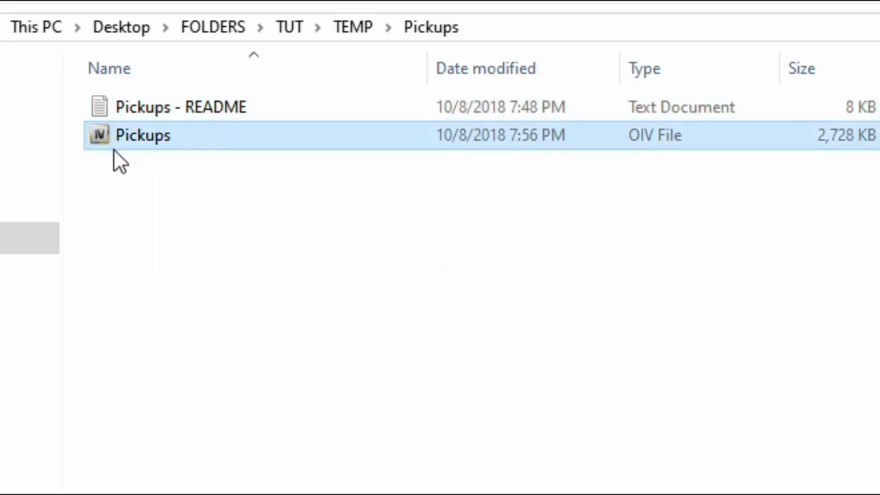
pyautogui.moveTo(173, 148)
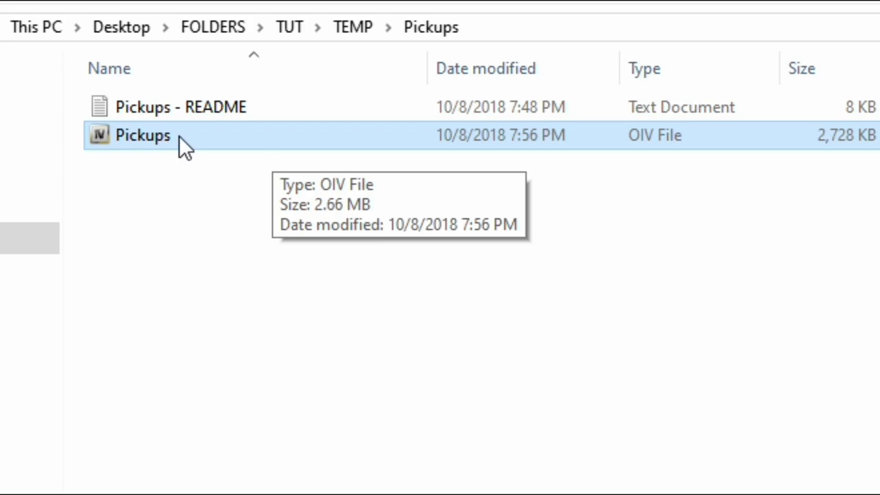
pyautogui.doubleClick(254, 140)
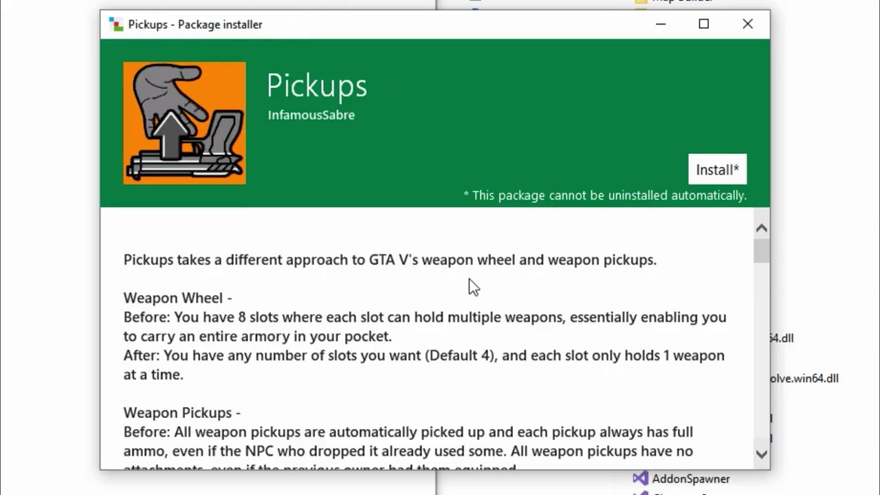
pyautogui.moveTo(759, 246)
pyautogui.mouseDown()
pyautogui.moveTo(759, 363)
pyautogui.moveTo(758, 231)
pyautogui.mouseUp()
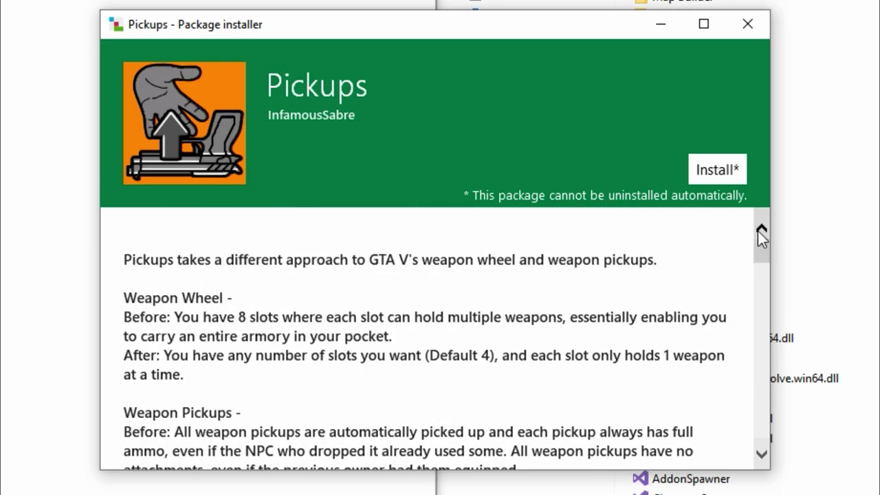
pyautogui.click(726, 170)
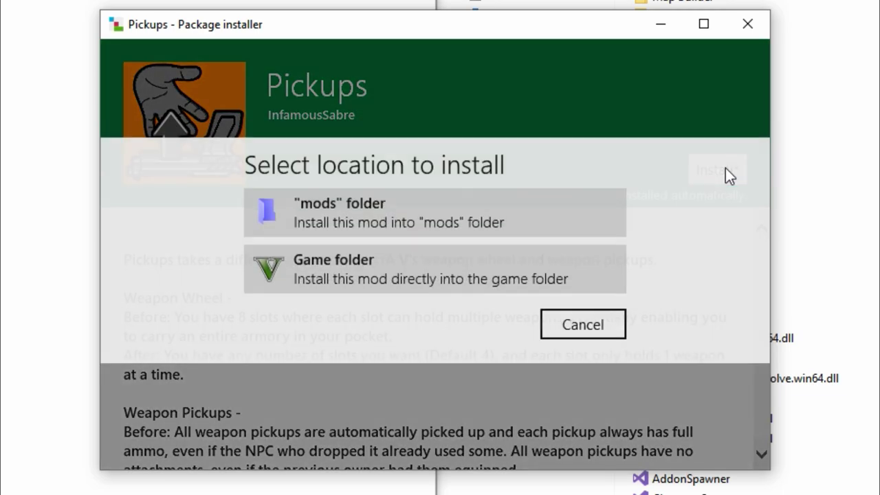
pyautogui.click(434, 213)
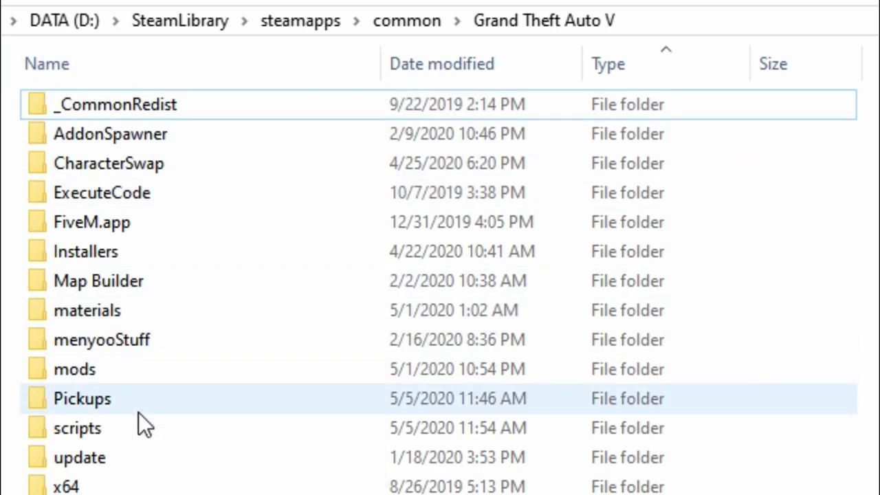
# - Open the Pickups folder inside the Grand Theft Auto V game directory
pyautogui.click(170, 401)
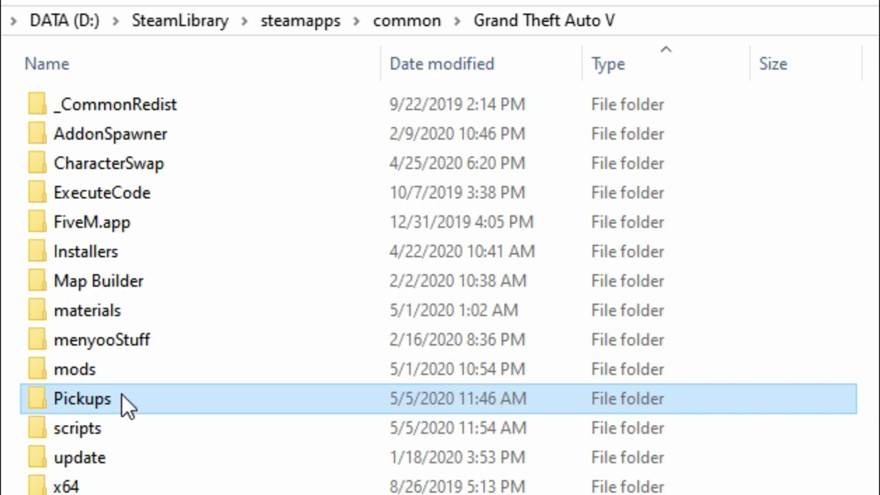
pyautogui.moveTo(193, 402)
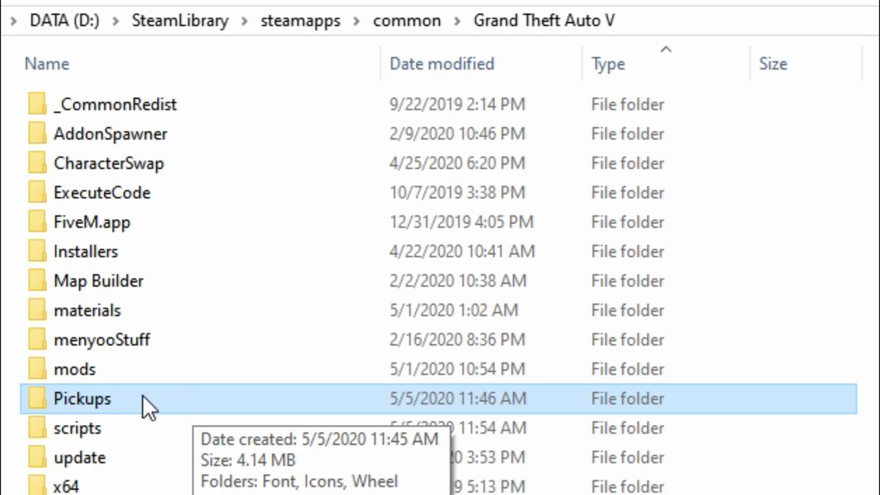
pyautogui.doubleClick(172, 401)
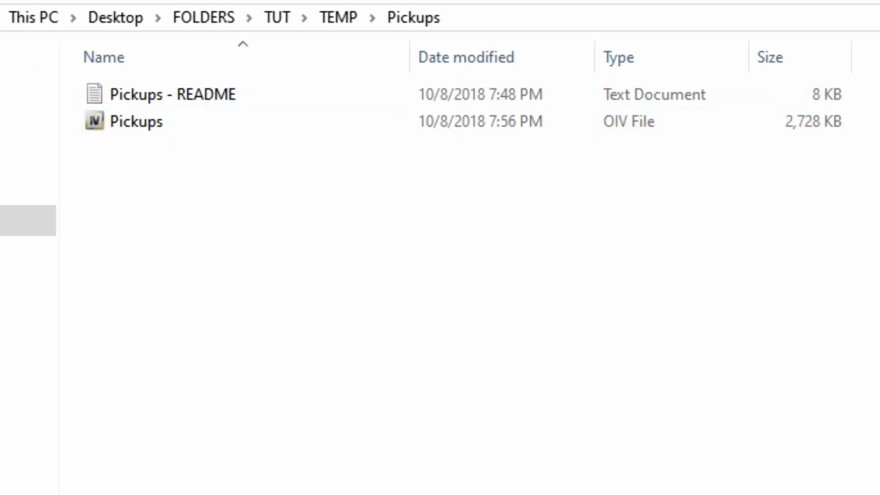
# - Copy the slots XML file from TEMP's StrapInthePants folder into the game's Pickups folder, replacing the existing file
pyautogui.hotkey('alt', 'Up')
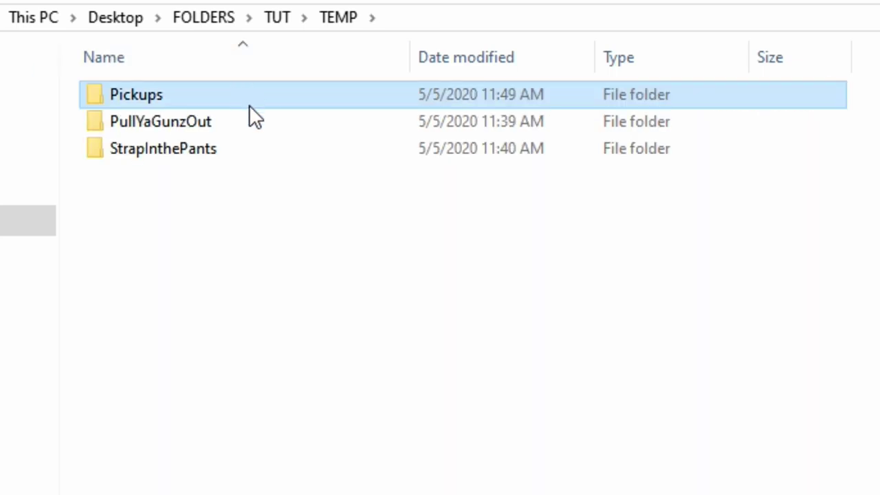
pyautogui.click(244, 168)
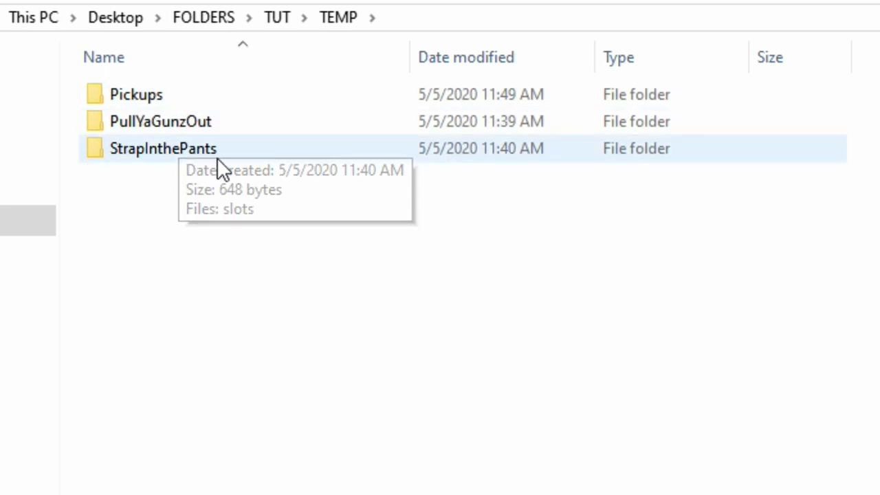
pyautogui.moveTo(223, 139)
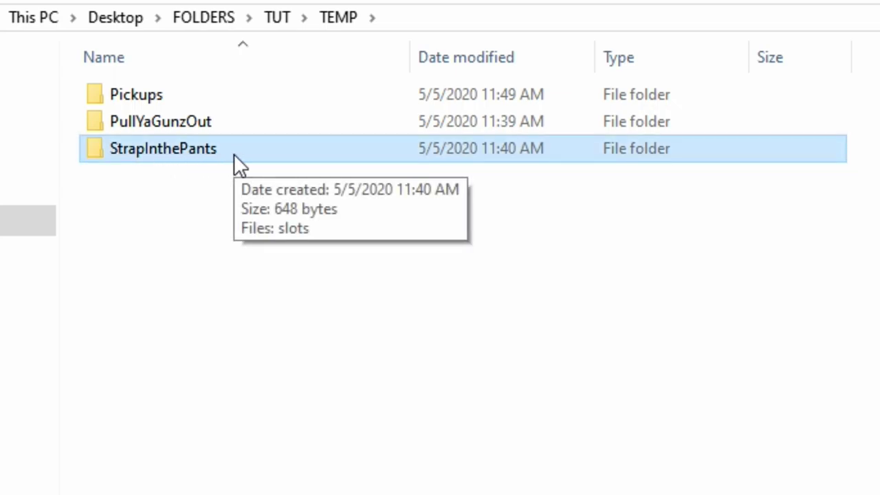
pyautogui.doubleClick(234, 154)
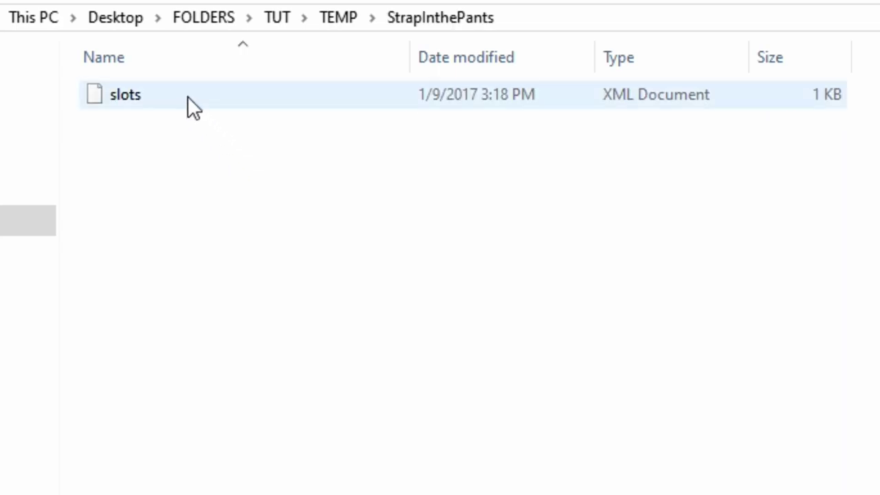
pyautogui.click(169, 93)
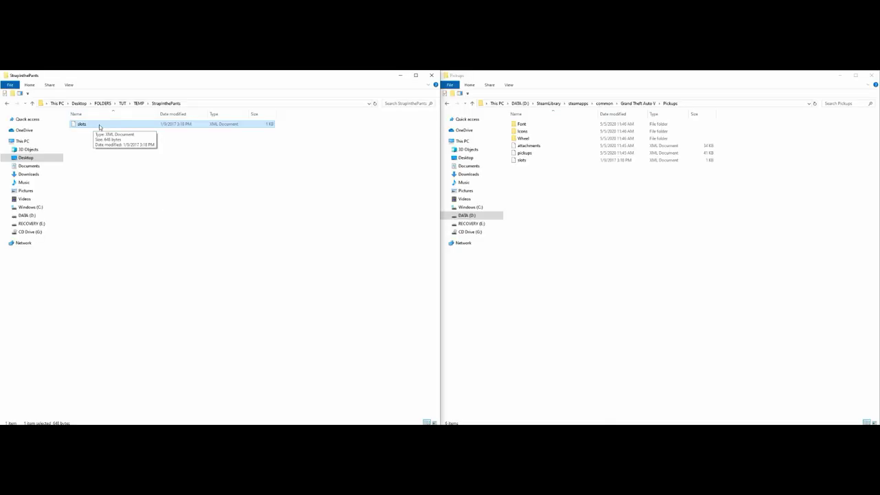
pyautogui.moveTo(97, 127); pyautogui.dragTo(634, 230)
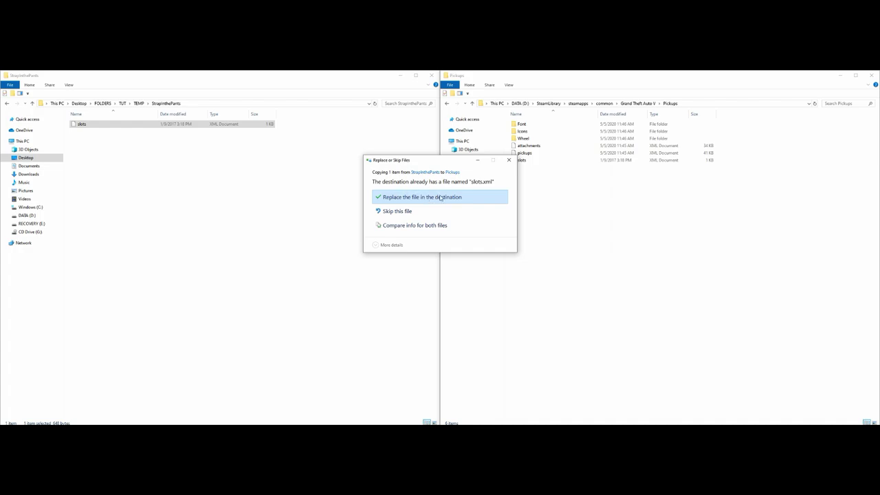
pyautogui.click(465, 196)
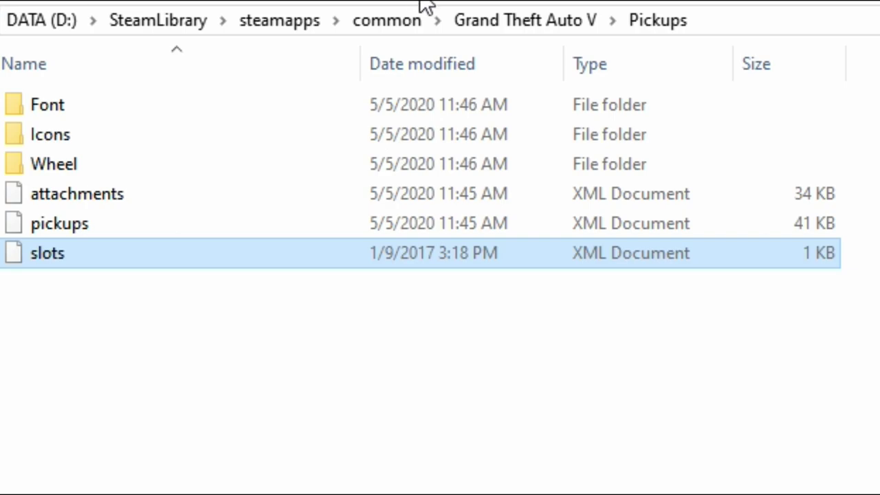
# - Go back to the Grand Theft Auto V directory and open its scripts folder
pyautogui.click(544, 16)
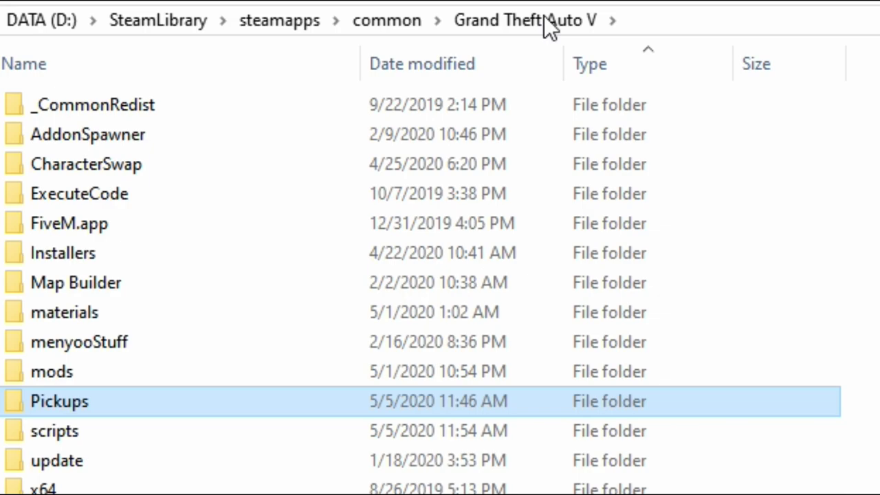
pyautogui.click(92, 425)
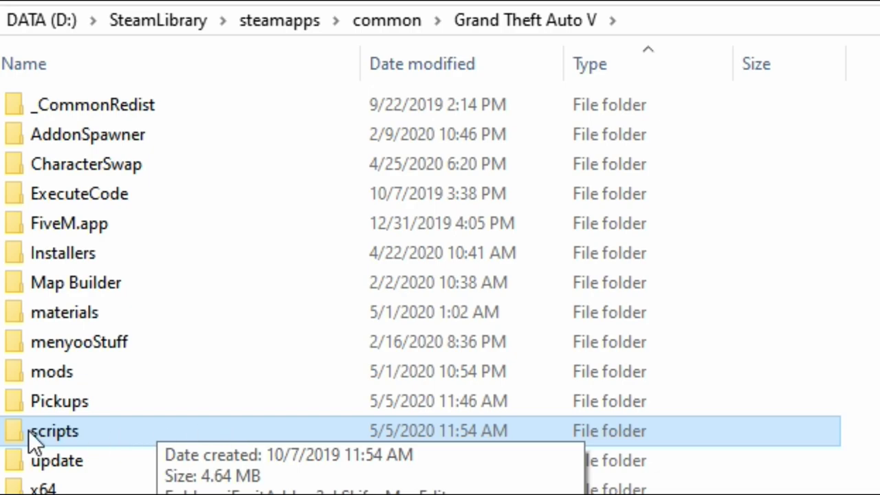
pyautogui.doubleClick(156, 439)
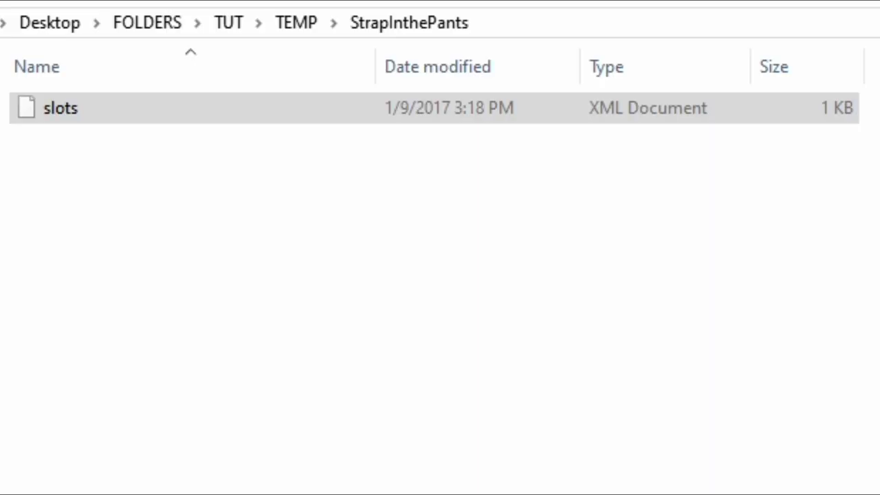
# - Try to copy the PullYaGunzOut DLL and PDB files from TEMP's PullYaGunzOut folder into the game's scripts folder
pyautogui.hotkey('alt', 'Up')
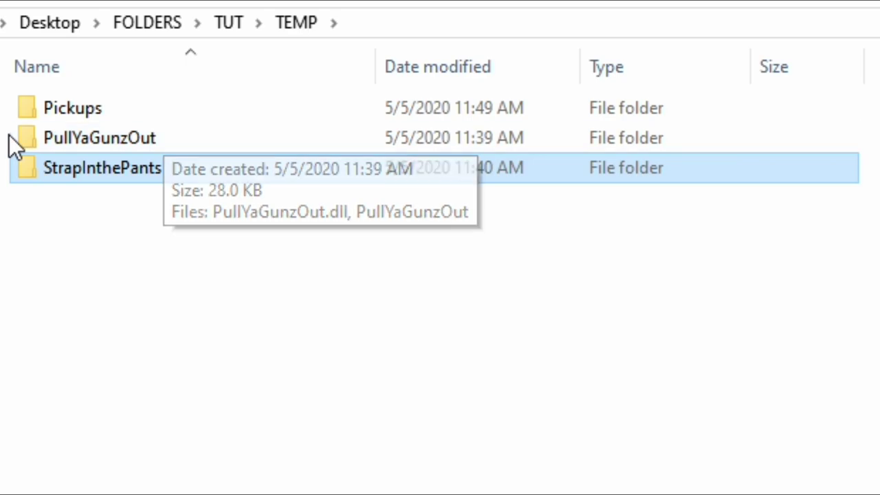
pyautogui.click(165, 143)
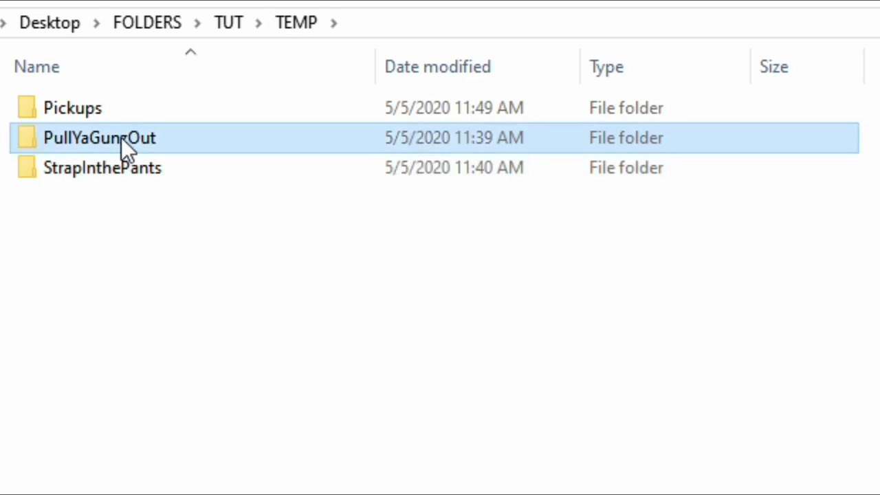
pyautogui.doubleClick(186, 137)
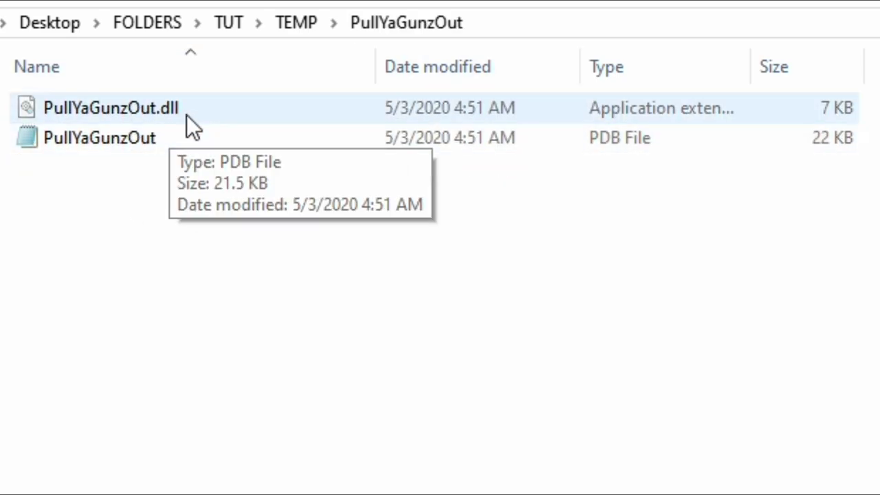
pyautogui.moveTo(456, 169); pyautogui.dragTo(306, 114)
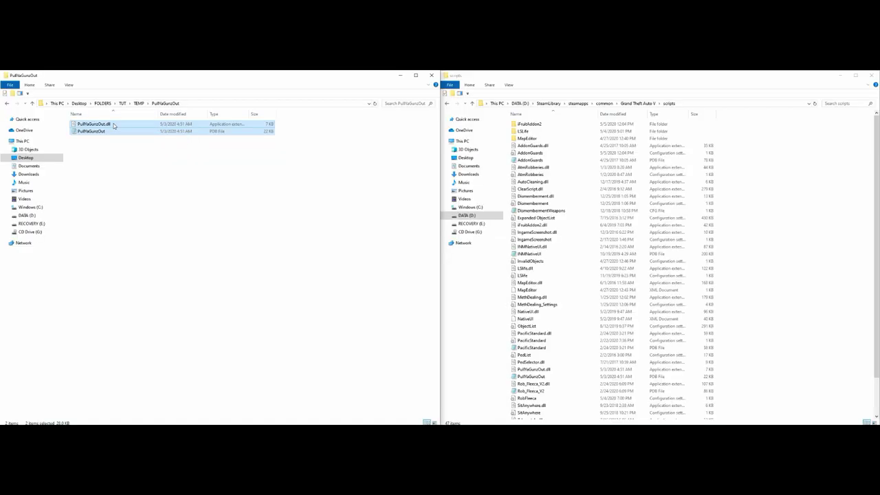
pyautogui.moveTo(114, 125); pyautogui.dragTo(729, 311)
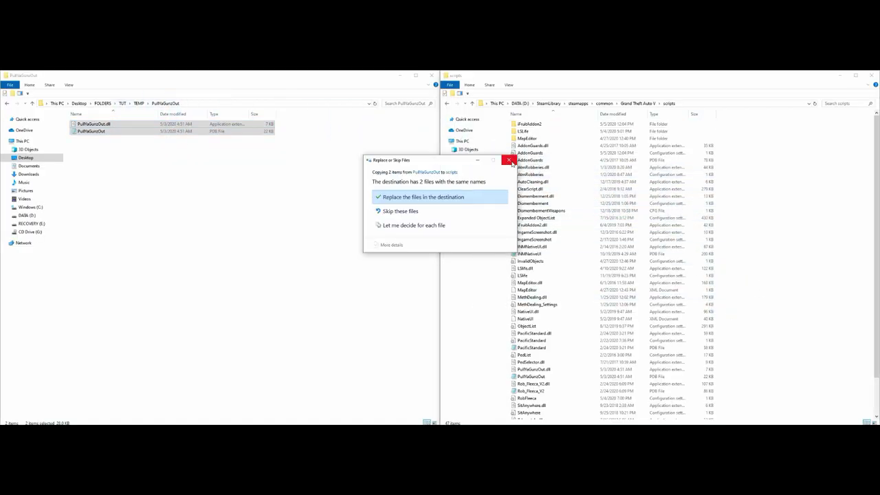
pyautogui.click(510, 161)
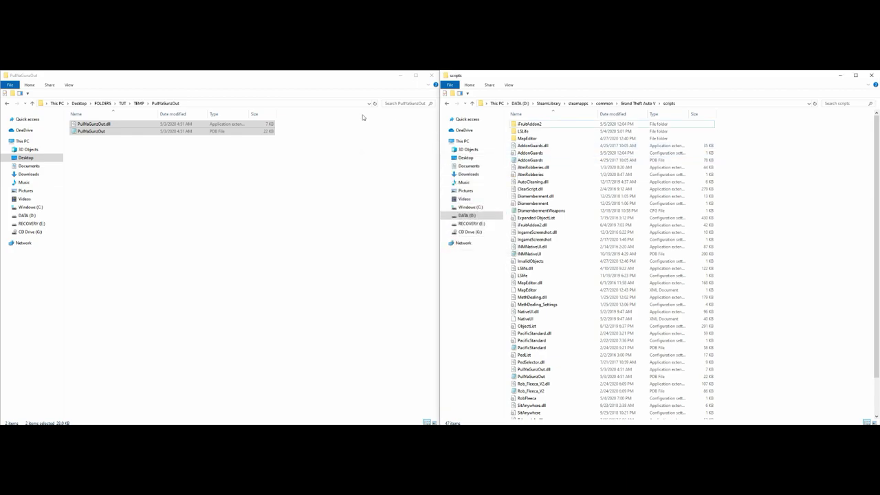
# - Return from the PullYaGunzOut folder to the TEMP folder
pyautogui.click(6, 104)
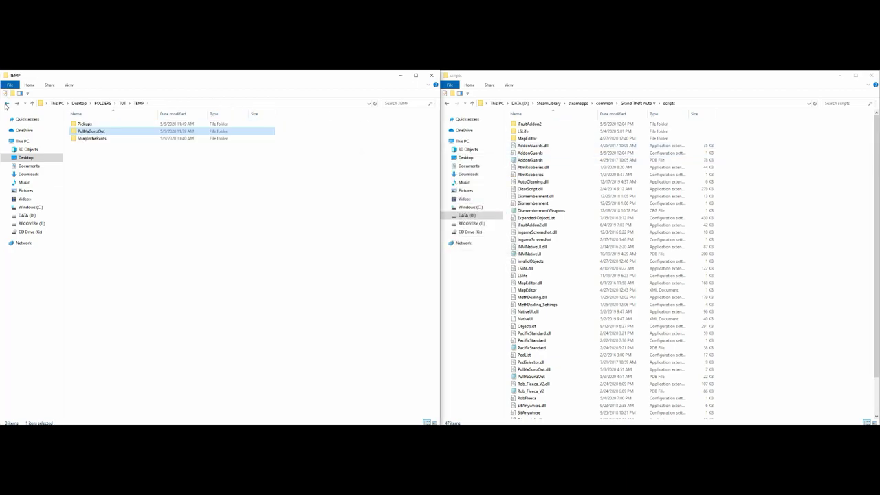
pyautogui.click(242, 176)
pyautogui.rightClick(281, 154)
pyautogui.click(303, 182)
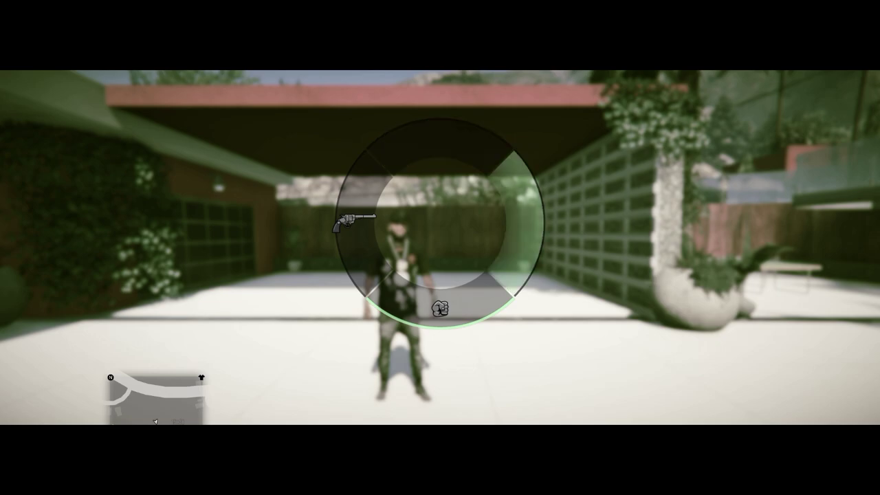
pyautogui.press('Tab')
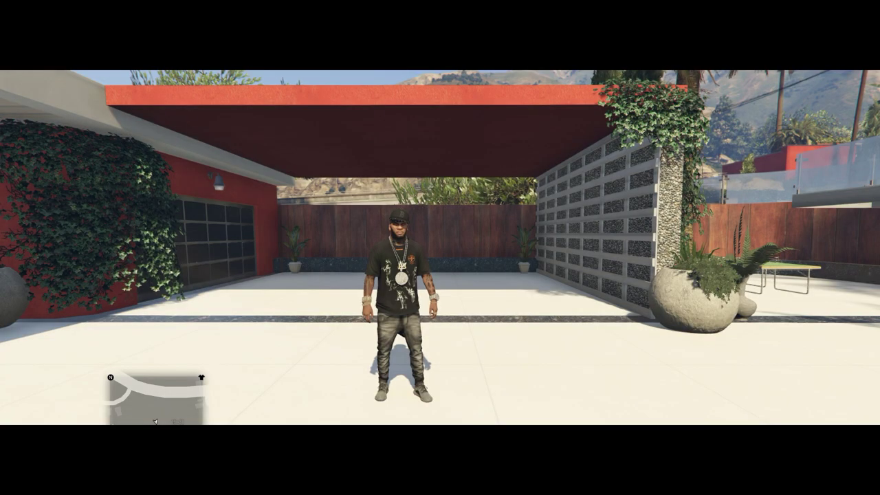
pyautogui.press('a')
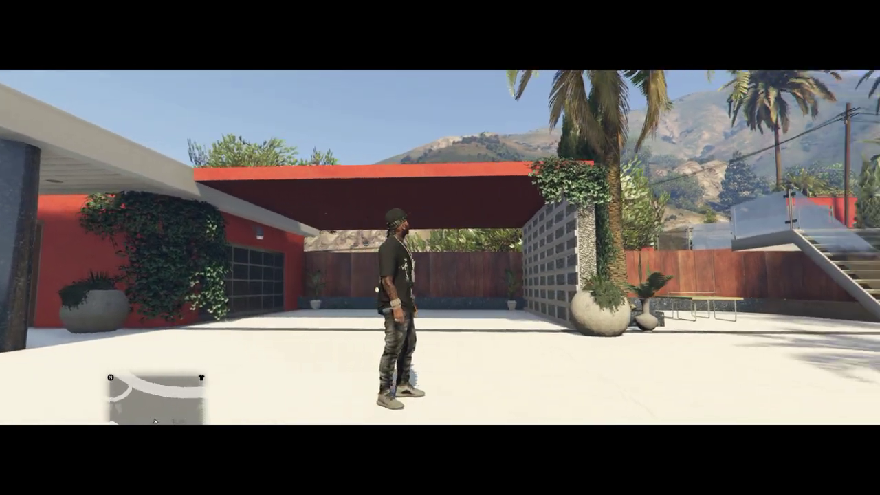
pyautogui.press('w')
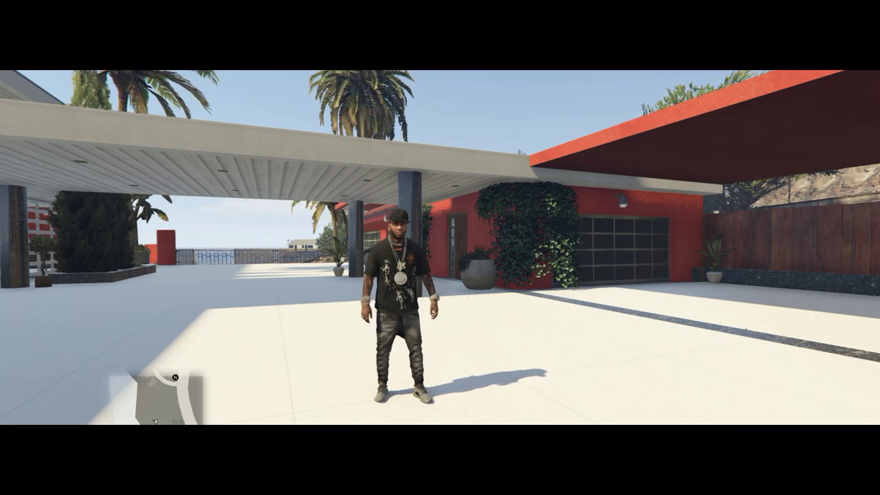
# - Give the character a Double Action Revolver through the in-game trainer's weapons list and close the trainer
pyautogui.press('F3')
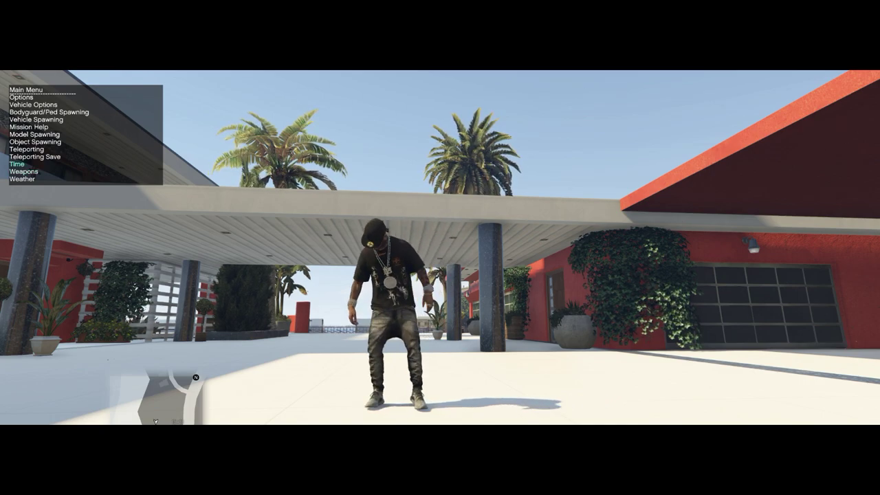
pyautogui.press('Return')
pyautogui.press('Up')
pyautogui.press('Up')
pyautogui.press('Up')
pyautogui.press('Up')
pyautogui.press('Up')
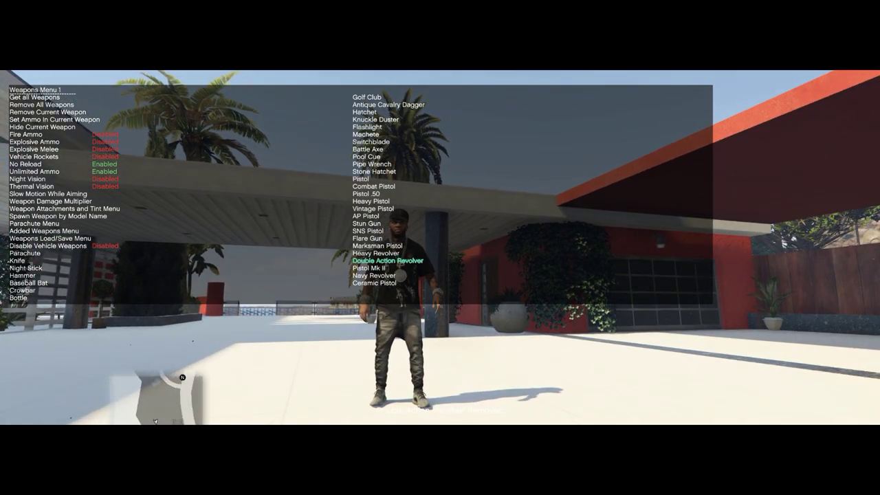
pyautogui.press('Return')
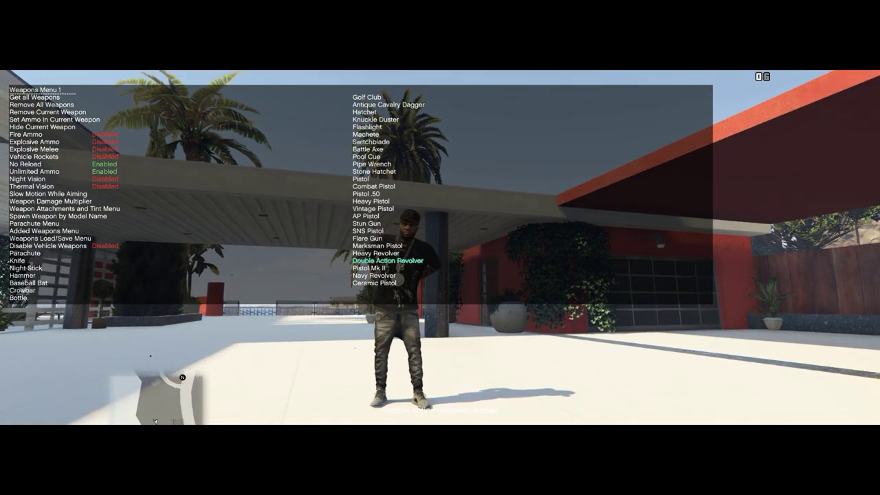
pyautogui.press('BackSpace')
pyautogui.press('BackSpace')
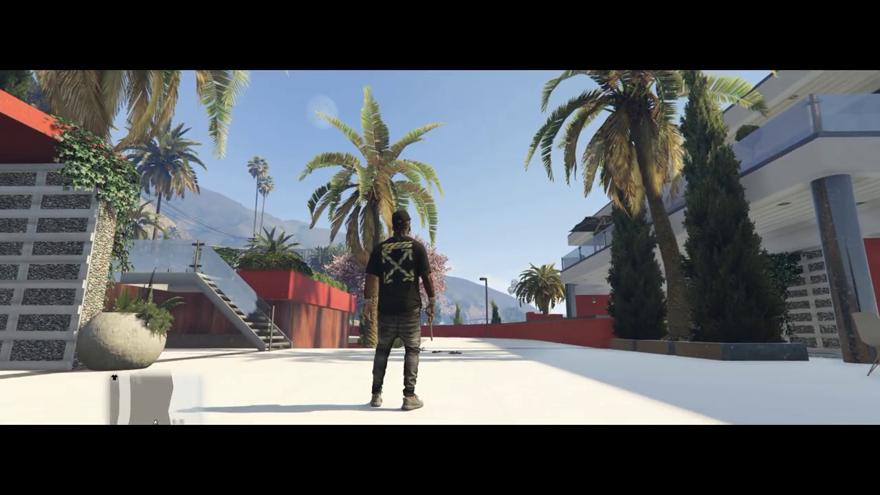
# - Test the holster mod by switching the character to unarmed, viewing his back and highlighting the Double-Action Revolver in the weapon wheel
pyautogui.press('Tab')
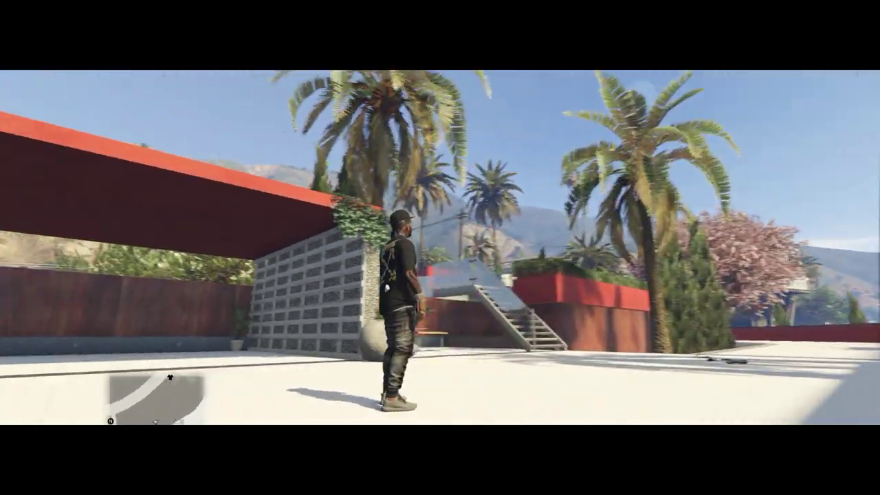
pyautogui.press('w')
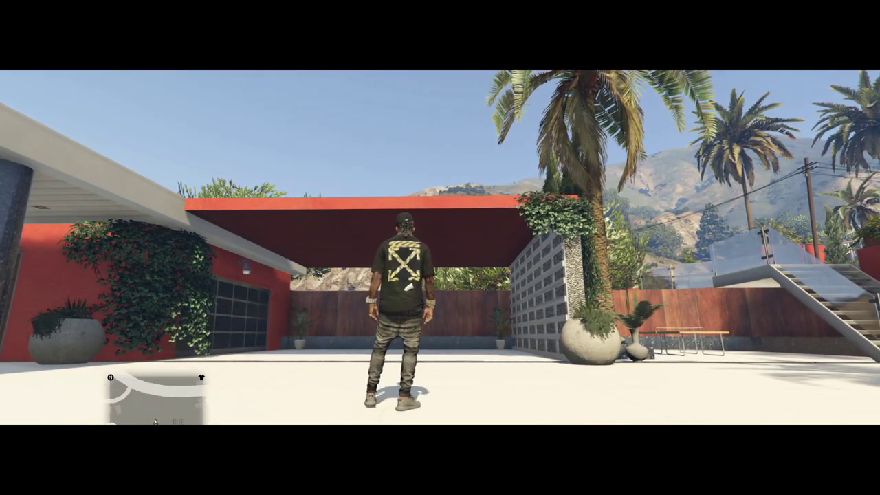
pyautogui.press('Tab')
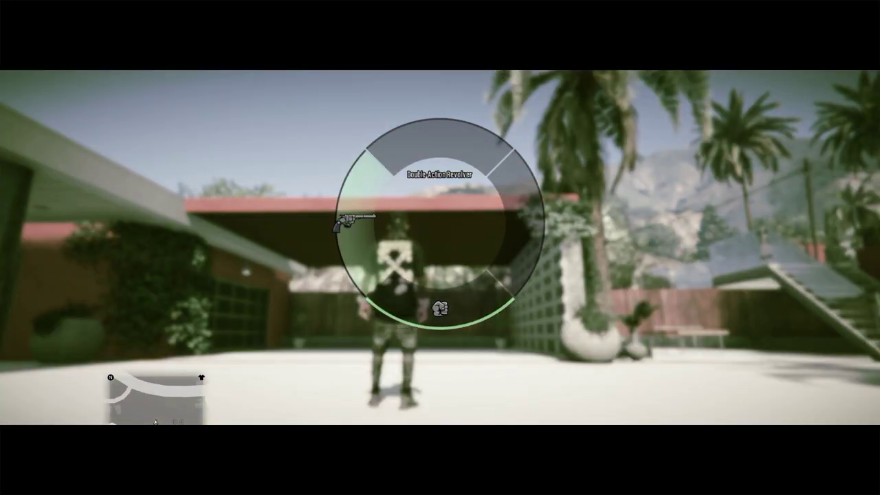